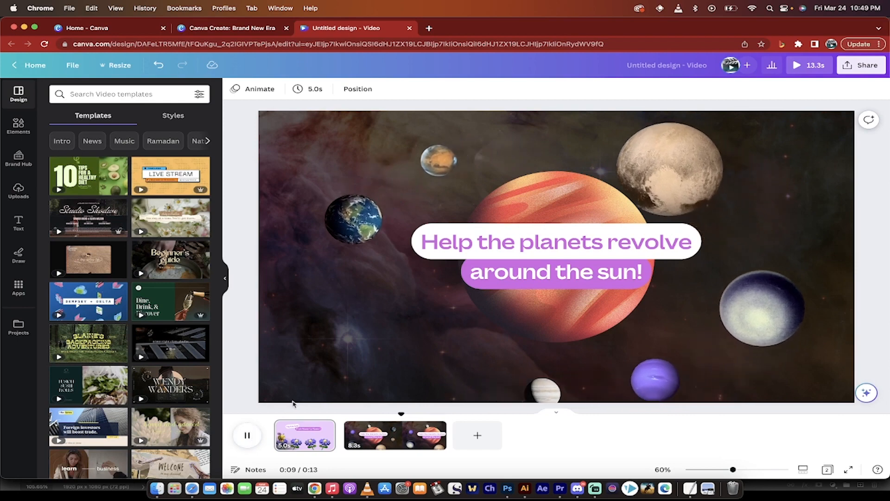
Step: Stop the video preview, rewind it to the start of the bee page and close this design
click(306, 399)
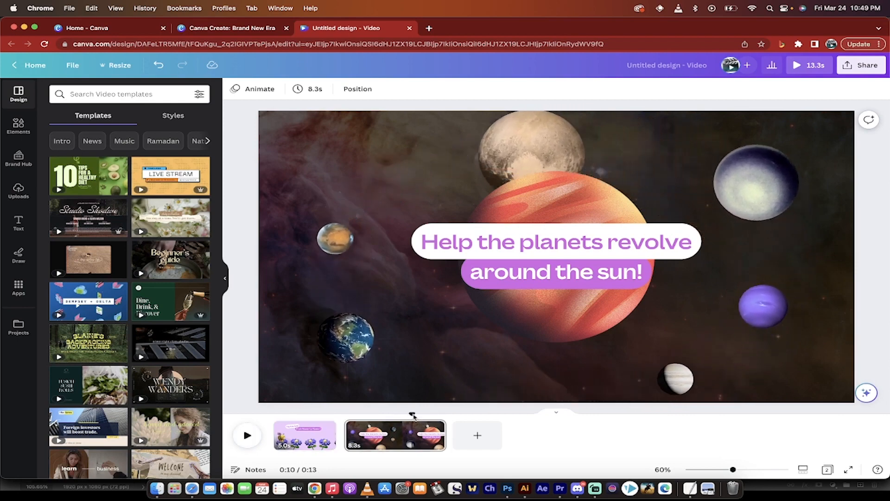
drag(412, 415, 274, 413)
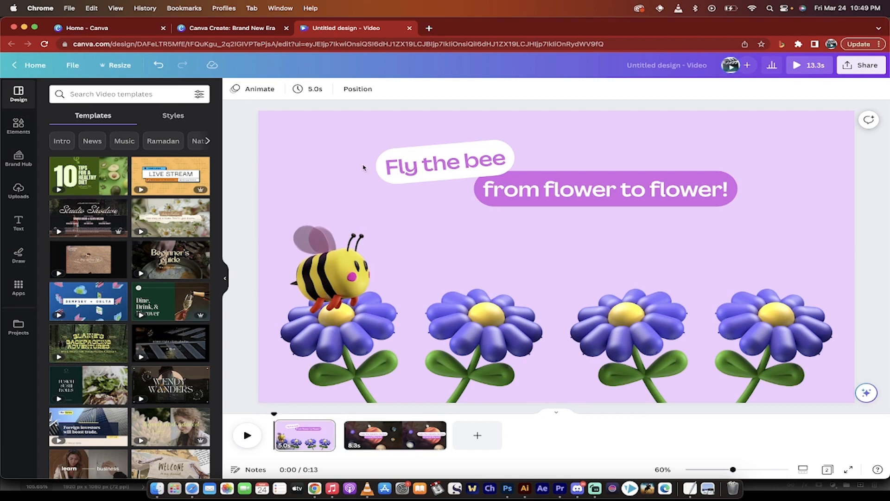
click(410, 28)
Step: Look through the Canva Create page's Visual Worksuite features as far as the Create animation card
mouse_move(200, 74)
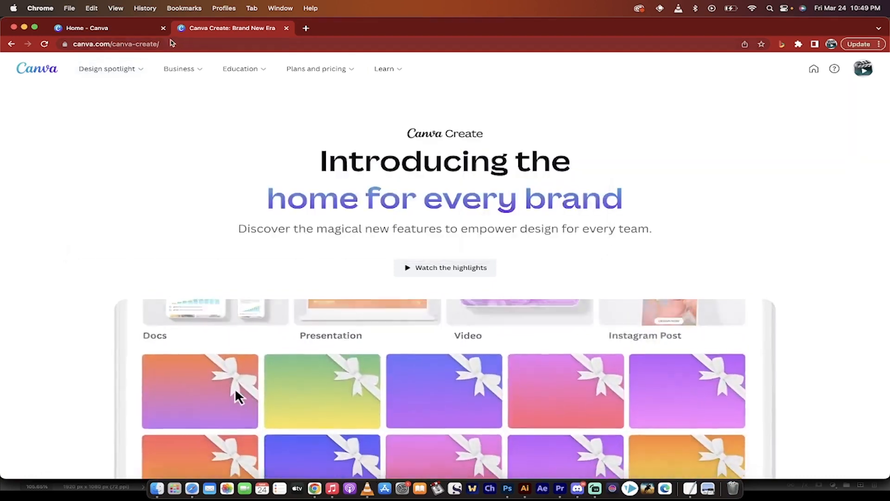
mouse_move(111, 69)
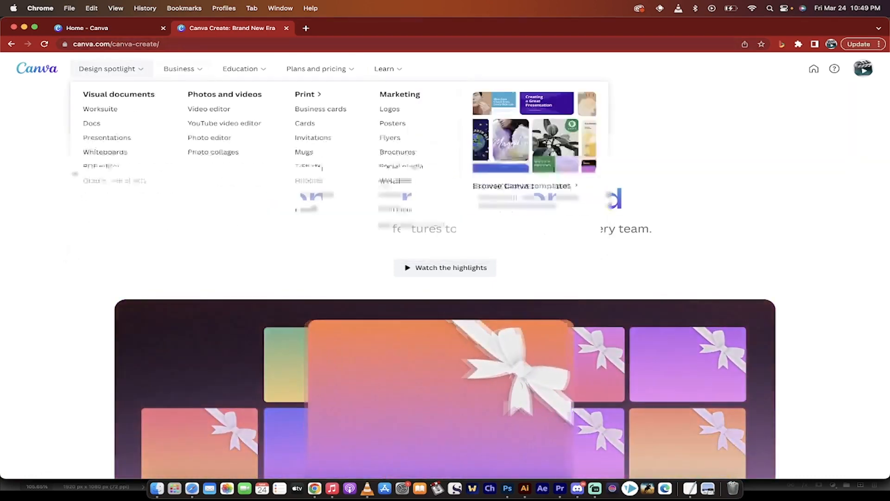
scroll(39, 214, down, 10)
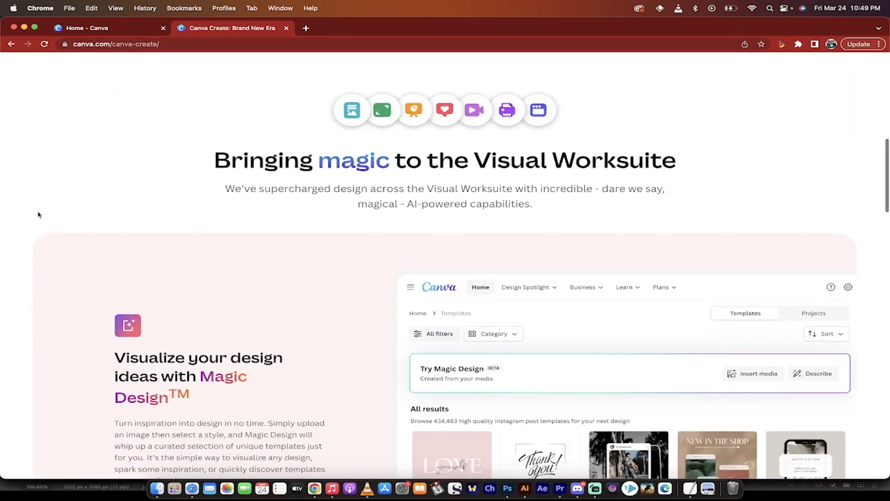
scroll(39, 214, down, 6)
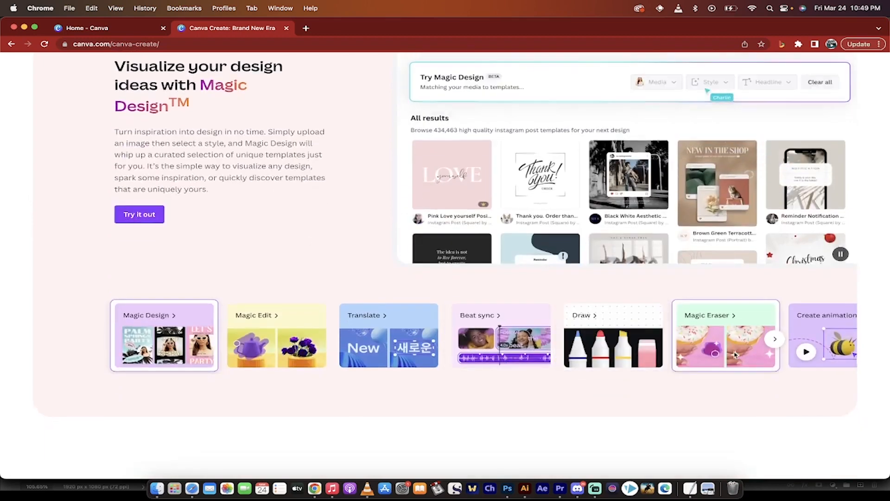
scroll(734, 354, right, 3)
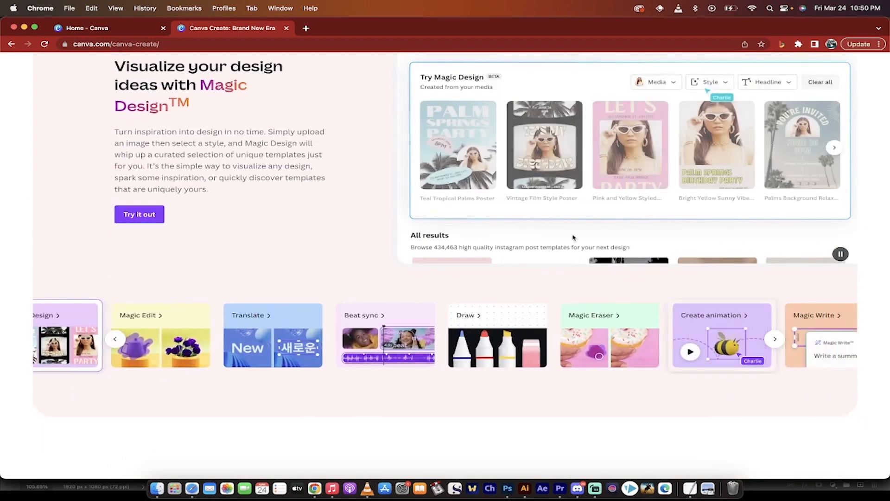
Step: From the Canva home page, launch the Create an Animation feature and try it out in a new video design
click(114, 29)
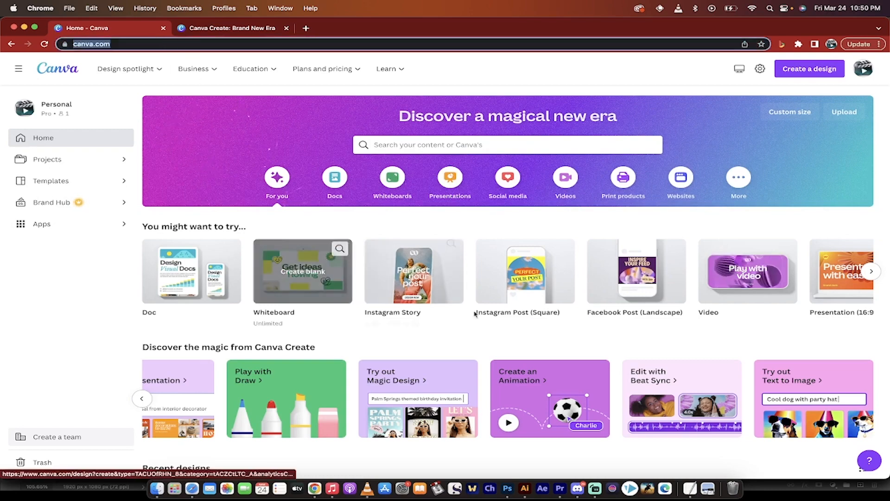
scroll(475, 314, down, 3)
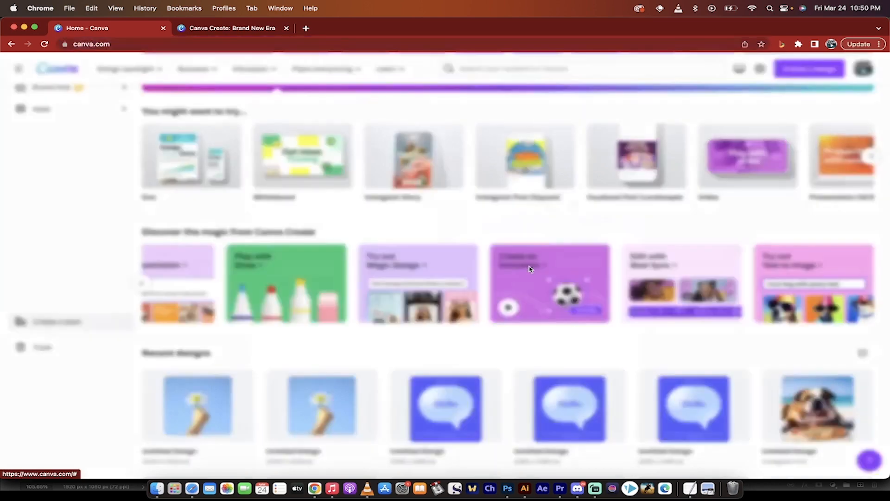
click(531, 269)
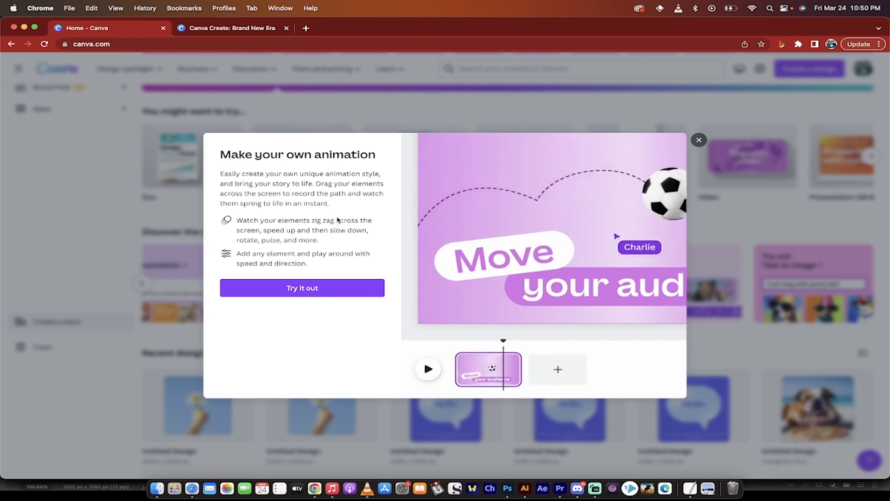
click(284, 289)
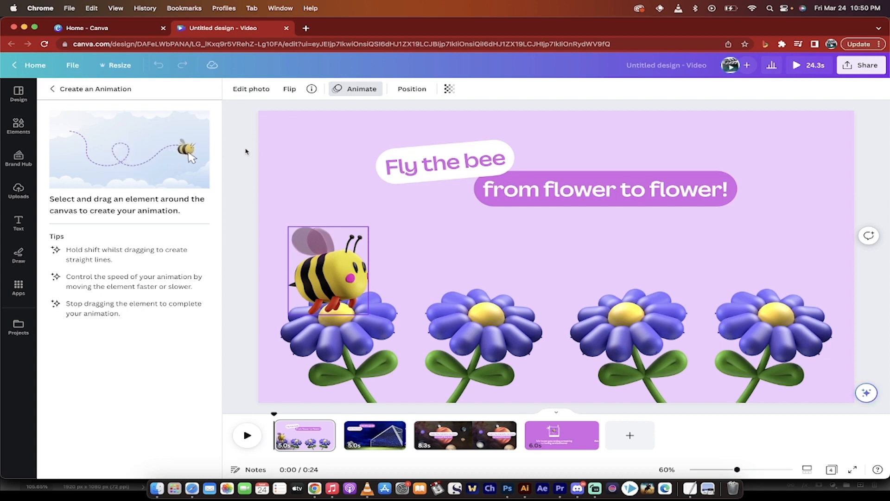
Step: Preview the start of the bee page and return the playhead to the beginning
click(248, 437)
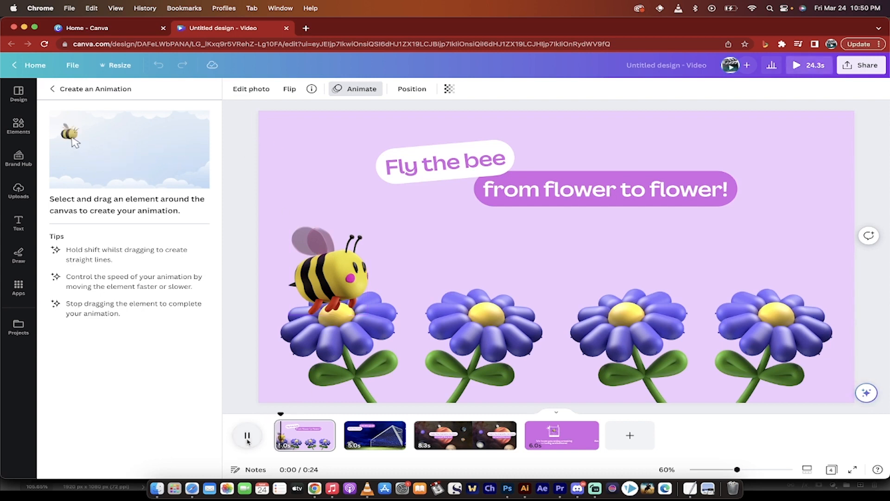
click(247, 437)
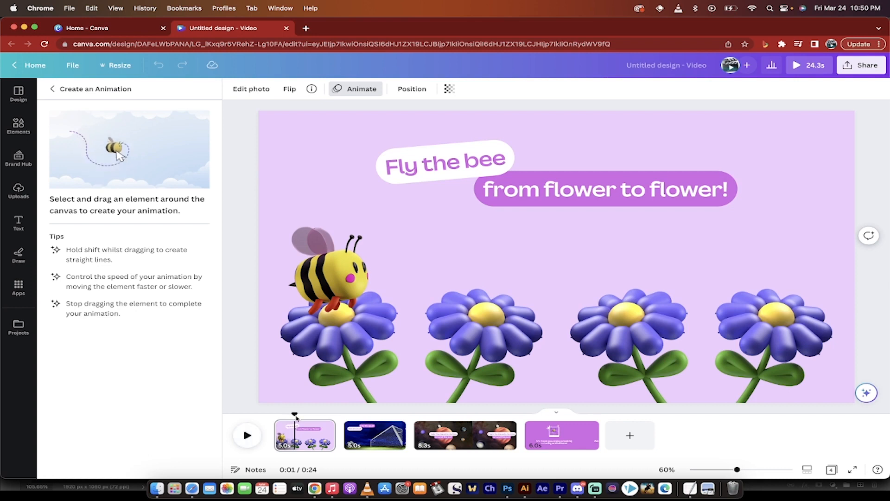
drag(289, 413, 274, 412)
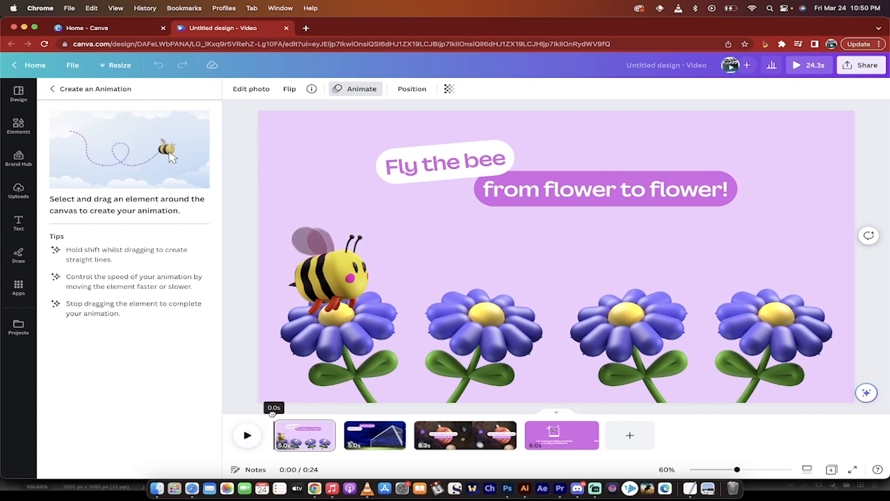
Step: Record a flight path for the bee that loops above the first flower and ends at the second, using the Smooth movement style
click(331, 270)
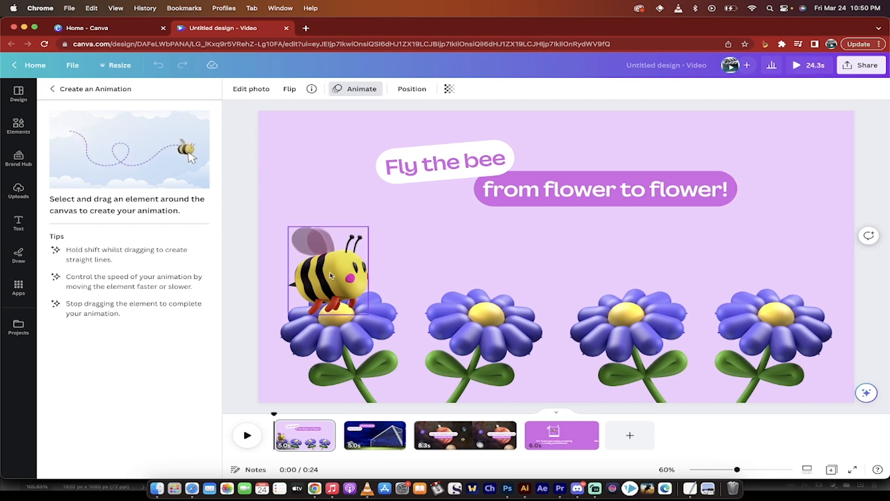
mouse_move(332, 275)
mouse_down()
mouse_move(353, 252)
mouse_move(339, 251)
mouse_move(328, 262)
mouse_move(337, 281)
mouse_move(358, 273)
mouse_move(364, 255)
mouse_move(342, 241)
mouse_move(317, 253)
mouse_move(317, 290)
mouse_move(353, 289)
mouse_move(365, 265)
mouse_move(367, 236)
mouse_move(348, 234)
mouse_move(320, 248)
mouse_move(313, 271)
mouse_move(331, 283)
mouse_move(378, 256)
mouse_move(371, 235)
mouse_move(353, 225)
mouse_move(319, 235)
mouse_move(306, 277)
mouse_move(343, 282)
mouse_move(437, 245)
mouse_move(454, 249)
mouse_move(479, 294)
mouse_up()
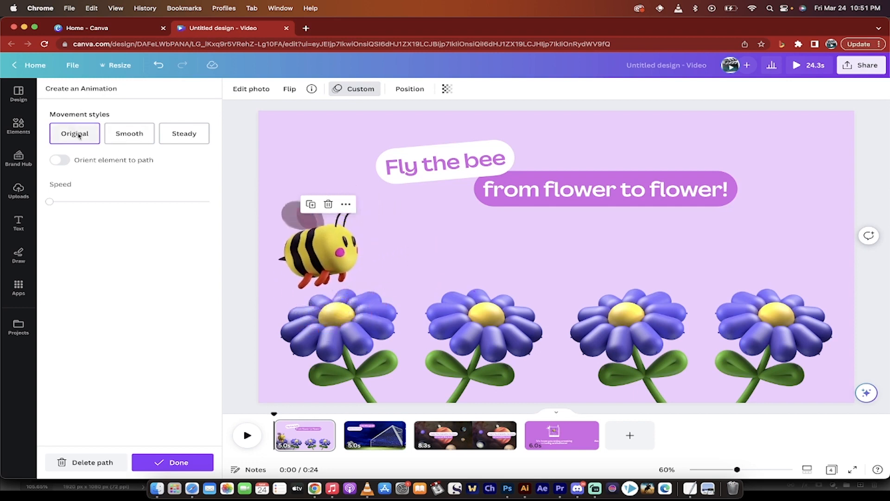
click(117, 134)
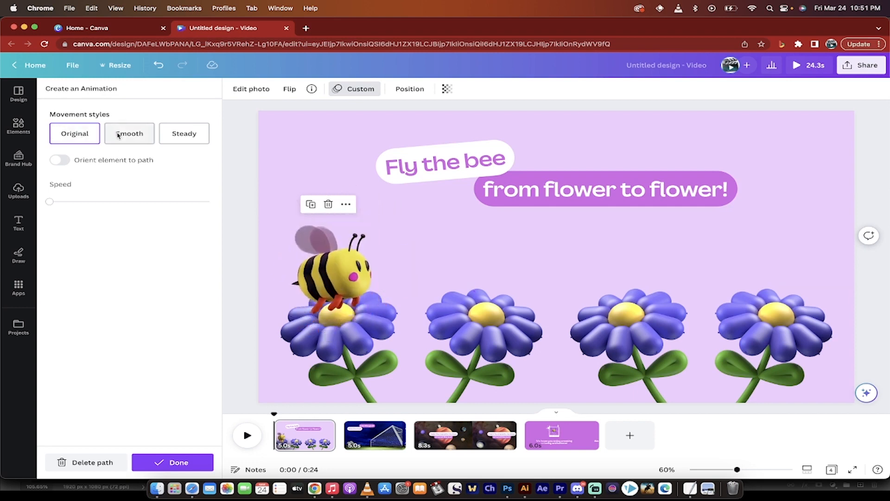
click(142, 136)
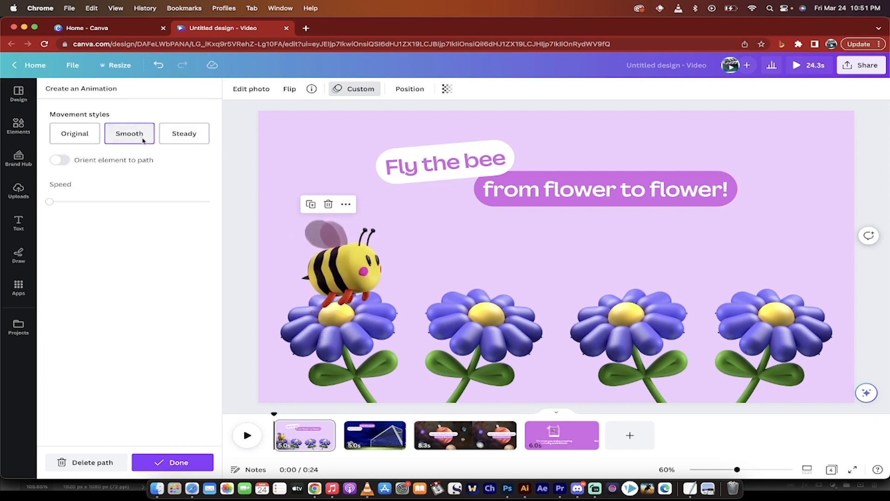
click(142, 132)
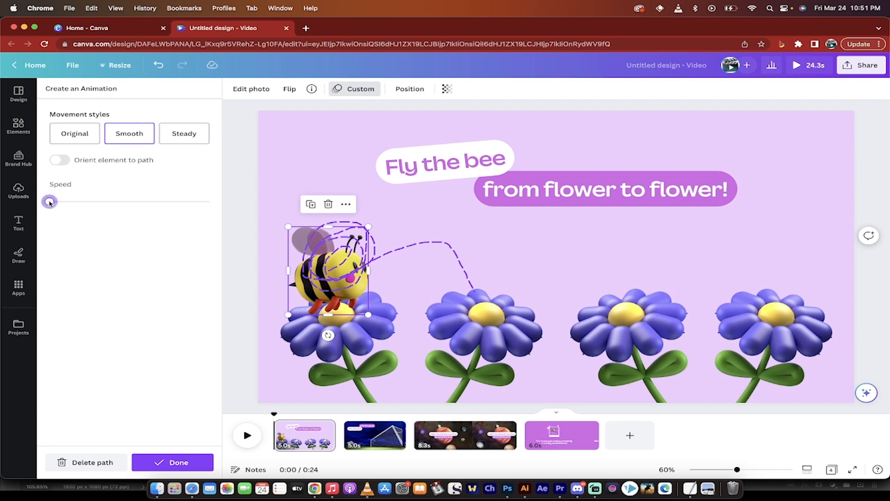
Step: Try a higher speed and the Orient element to path option on the bee's path, restoring both settings
drag(92, 200, 120, 202)
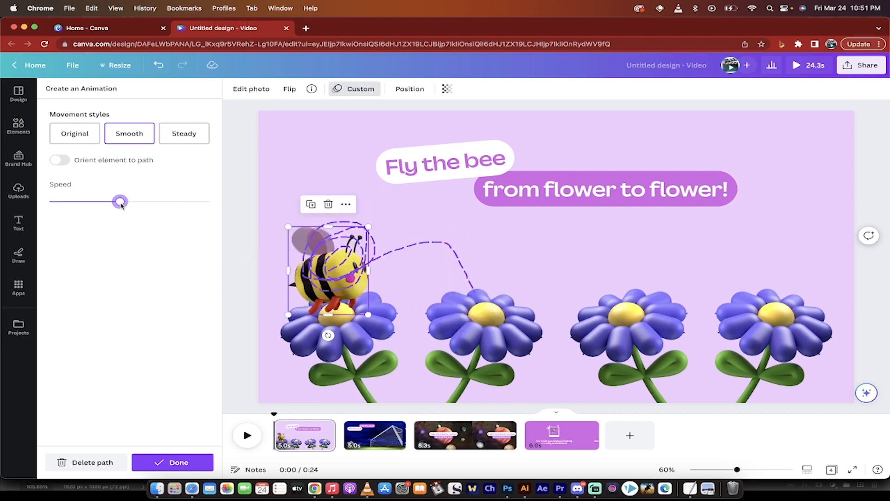
drag(120, 202, 49, 202)
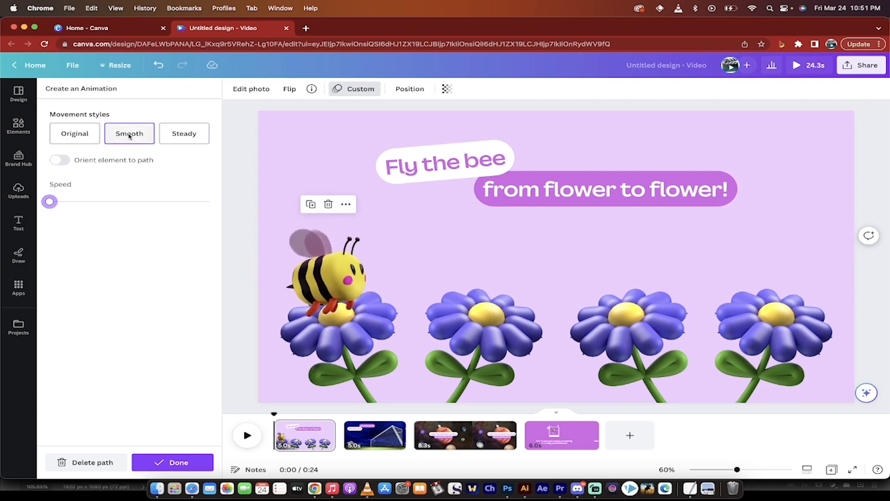
click(61, 160)
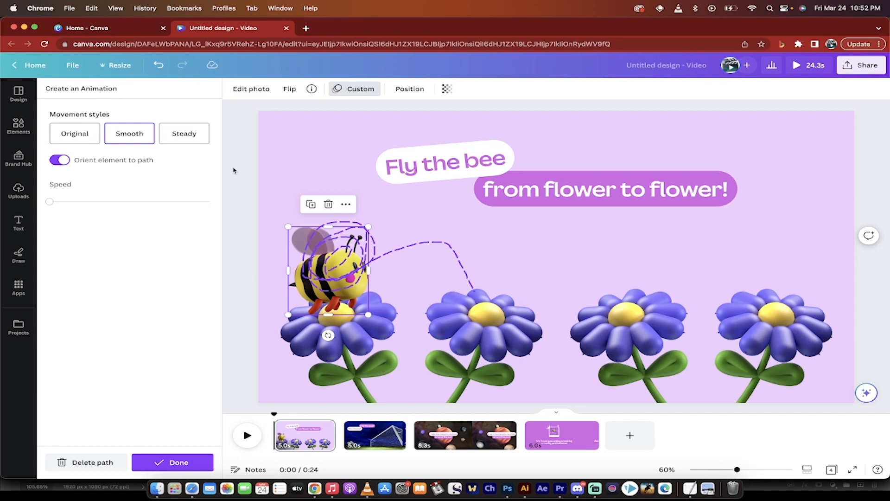
click(60, 160)
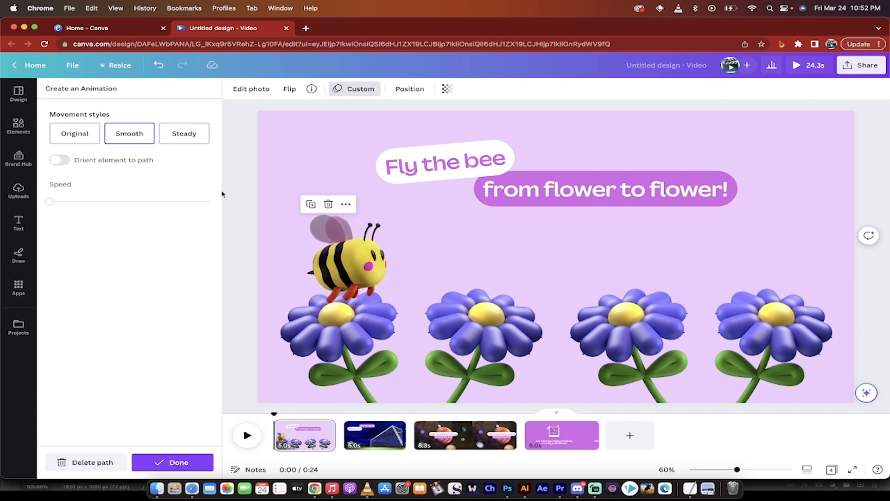
Step: Examine the page animation presets under Combinations and Basic, as well as the bee's custom animation settings
click(239, 365)
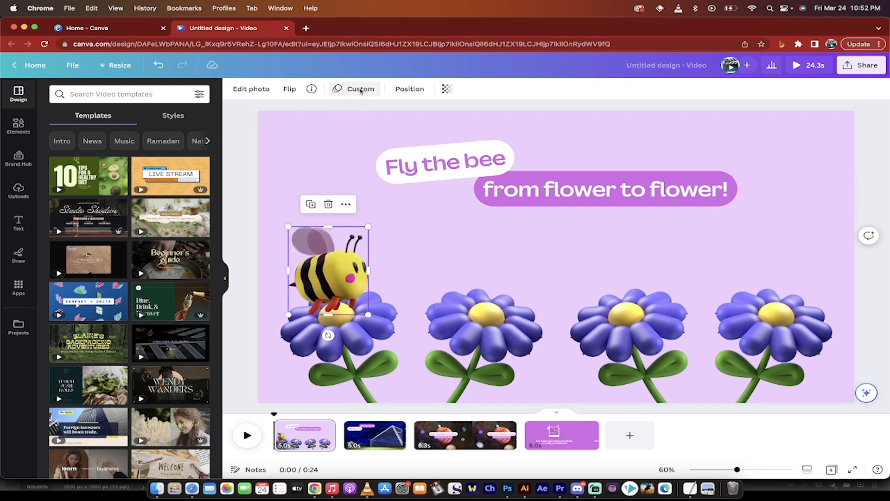
click(361, 89)
click(361, 90)
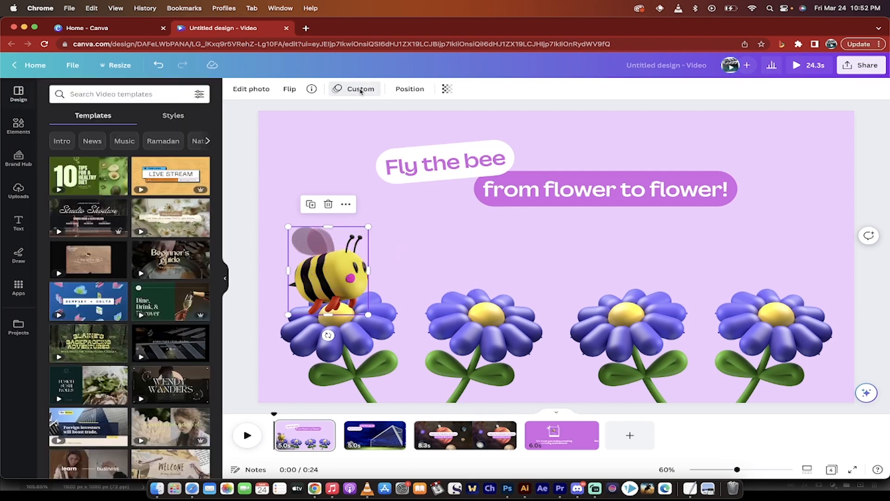
click(244, 132)
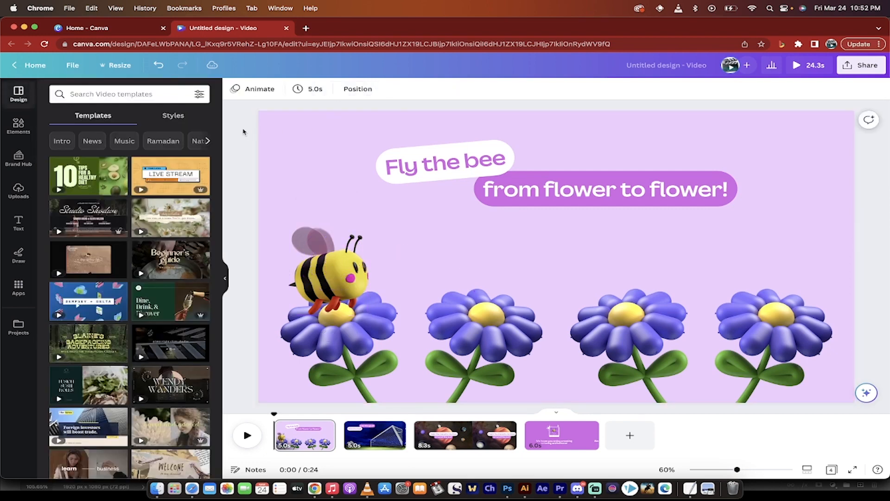
click(266, 89)
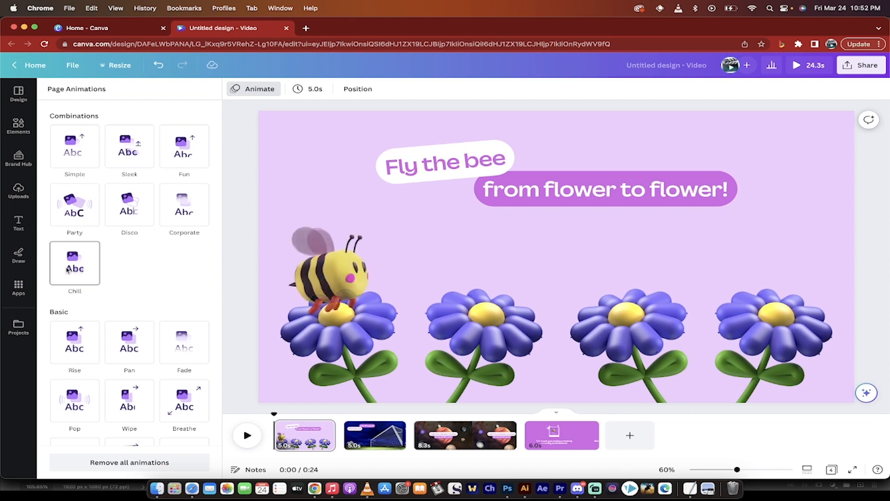
scroll(182, 275, down, 2)
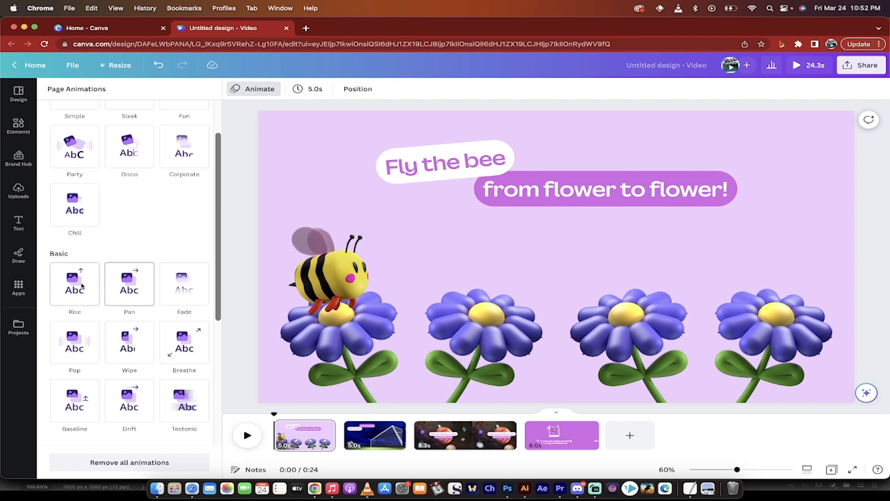
scroll(172, 226, up, 2)
scroll(172, 226, up, 1)
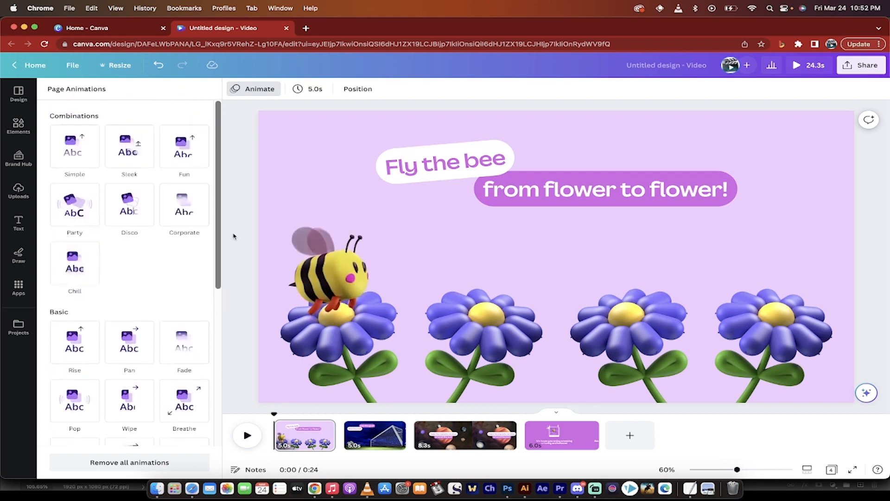
click(242, 162)
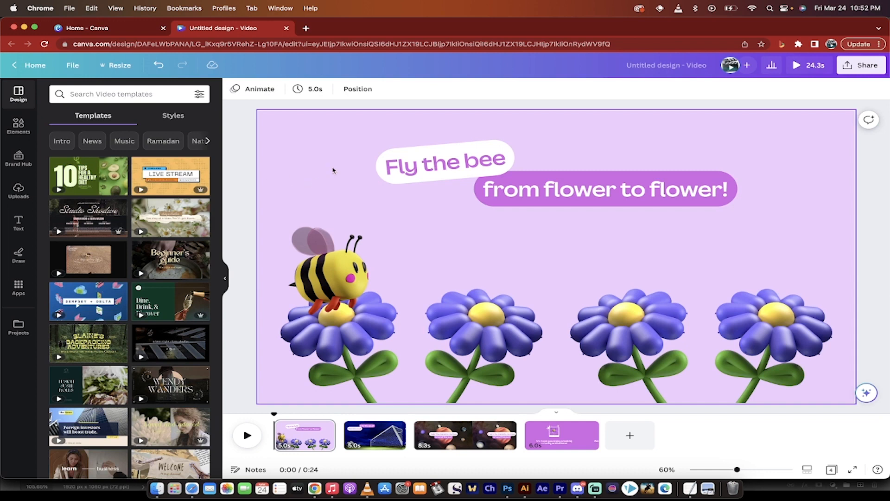
click(339, 262)
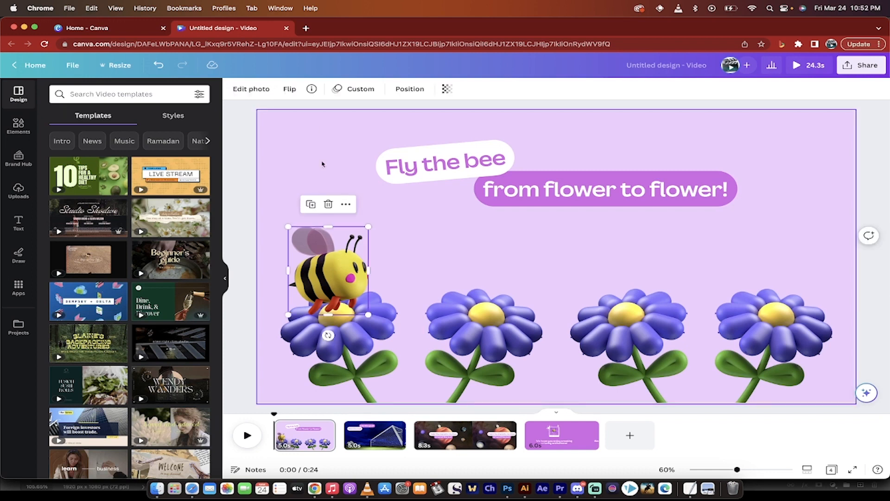
click(358, 88)
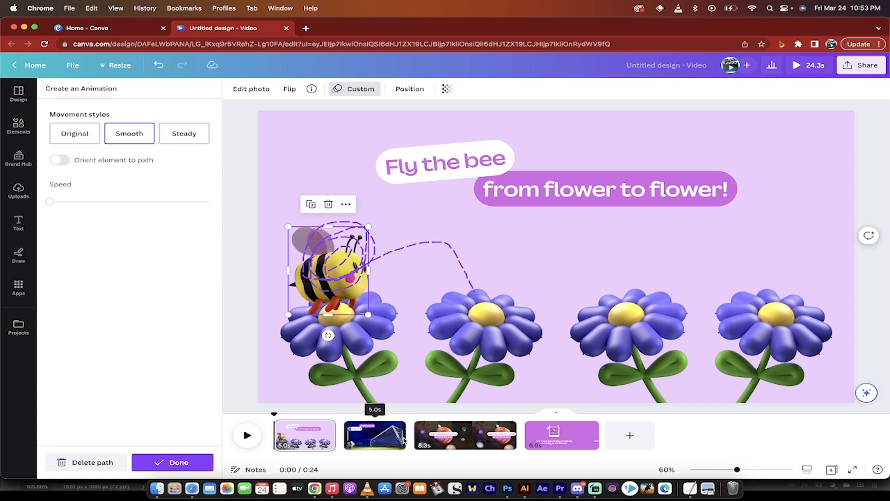
Step: Preview the animation of the planets page and rewind to the start of that page
click(438, 444)
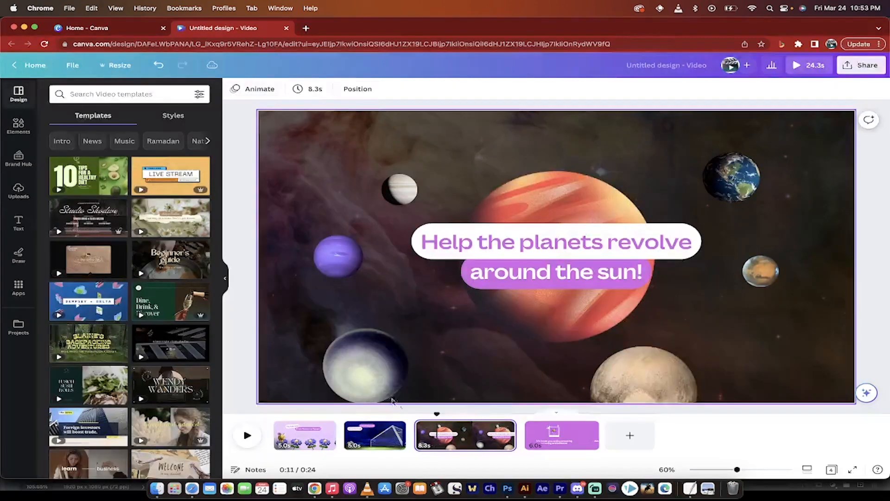
click(247, 435)
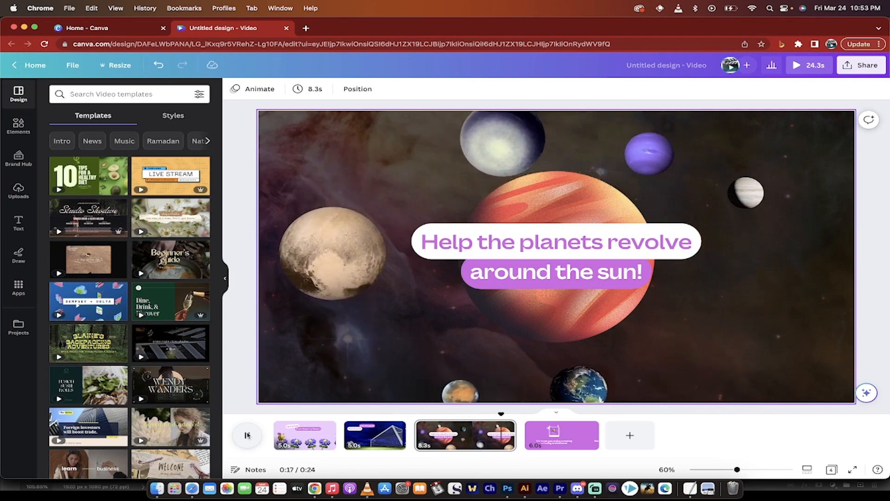
click(247, 435)
drag(504, 414, 417, 416)
Step: Open the custom animation of the pale planet in the page's lower-left area and move it with its path slightly left
click(354, 357)
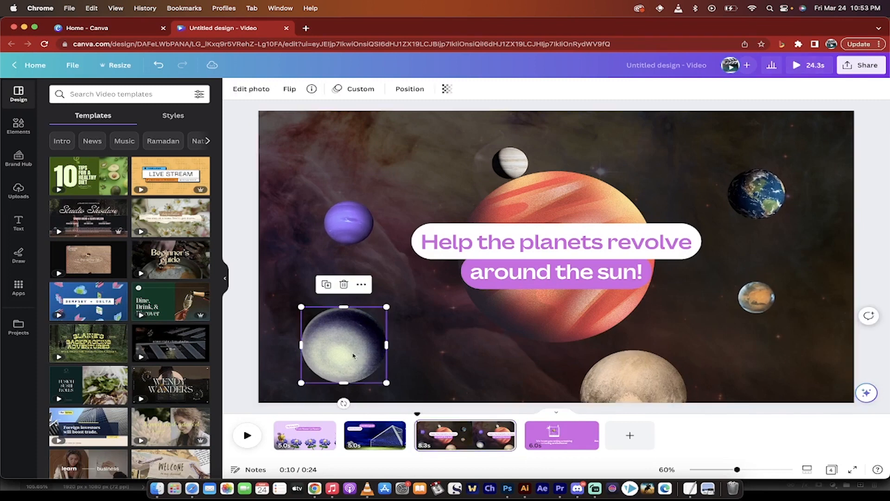
click(358, 91)
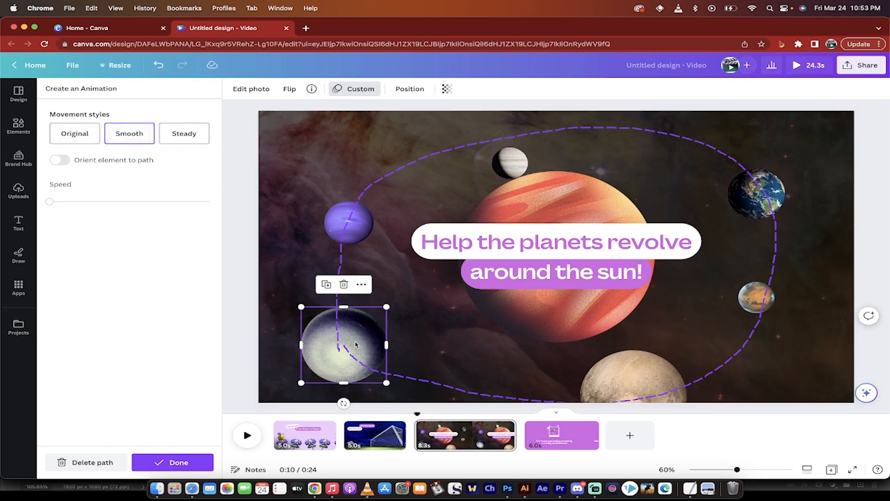
mouse_move(356, 345)
mouse_down()
mouse_move(309, 343)
mouse_move(343, 343)
mouse_move(327, 345)
mouse_up()
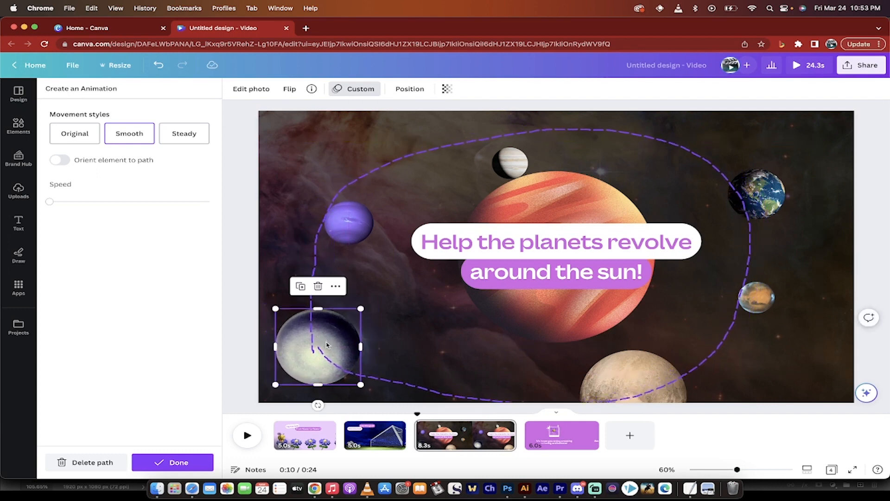
click(238, 148)
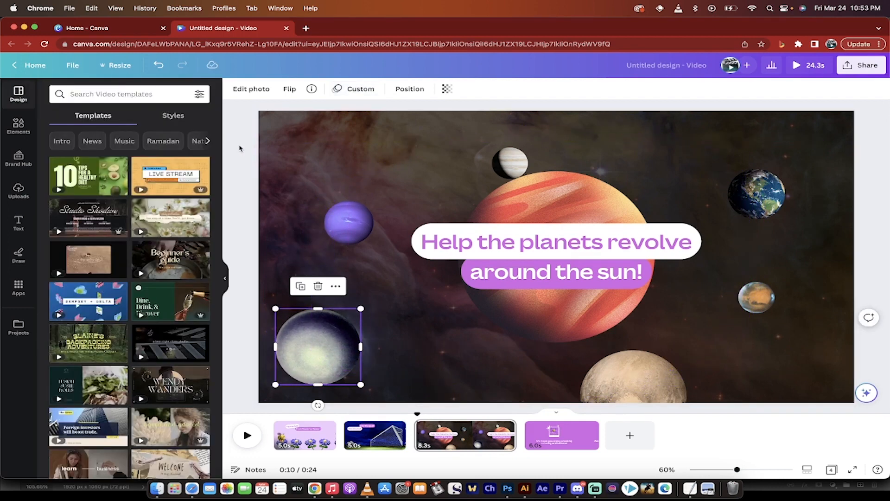
Step: Set up the design's MP4 Video download to include only page 1, excluding pages 2, 3 and 4
click(857, 67)
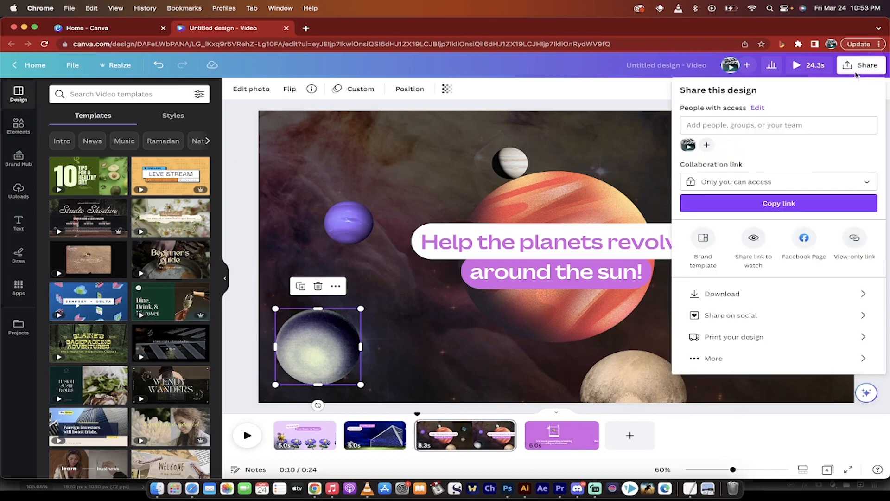
click(737, 293)
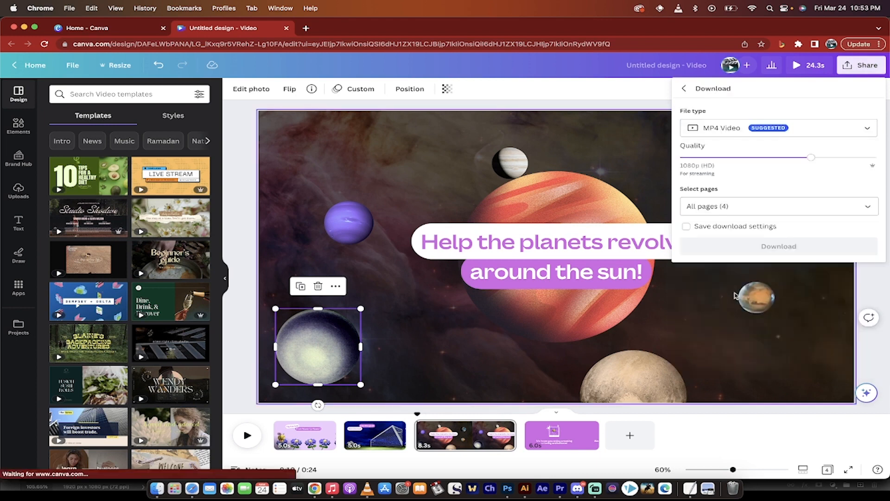
click(733, 208)
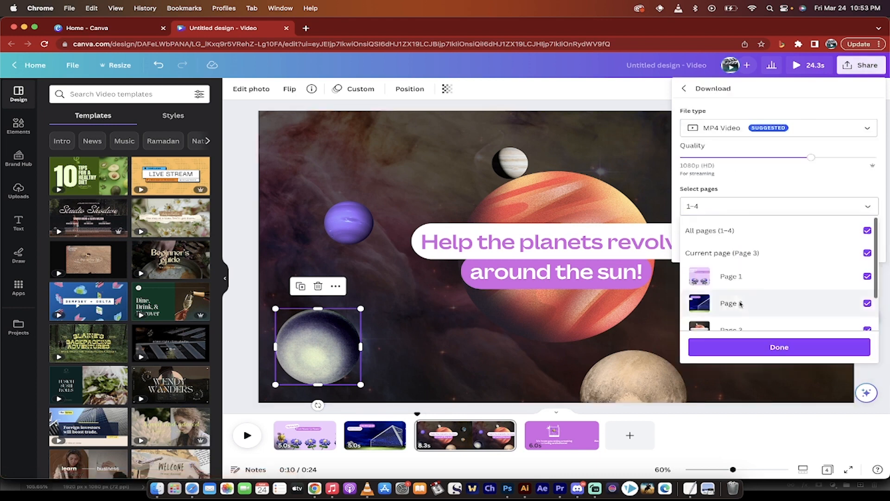
scroll(742, 299, down, 2)
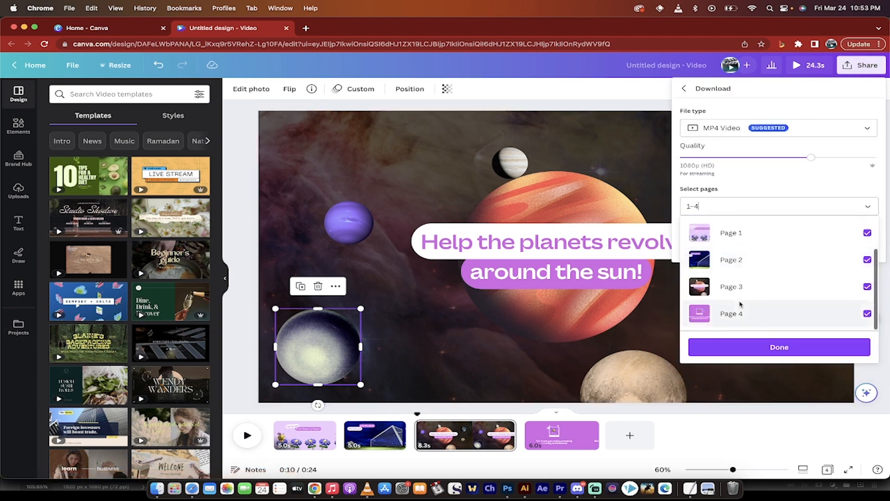
click(868, 260)
click(867, 287)
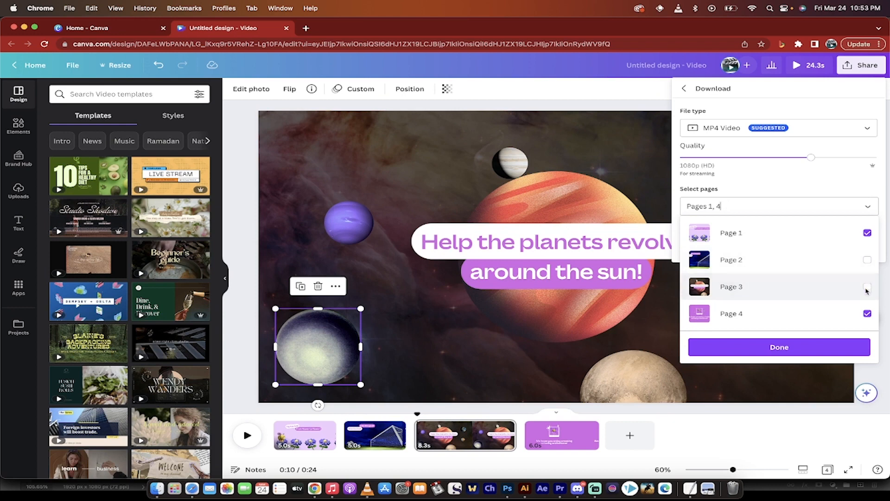
click(867, 313)
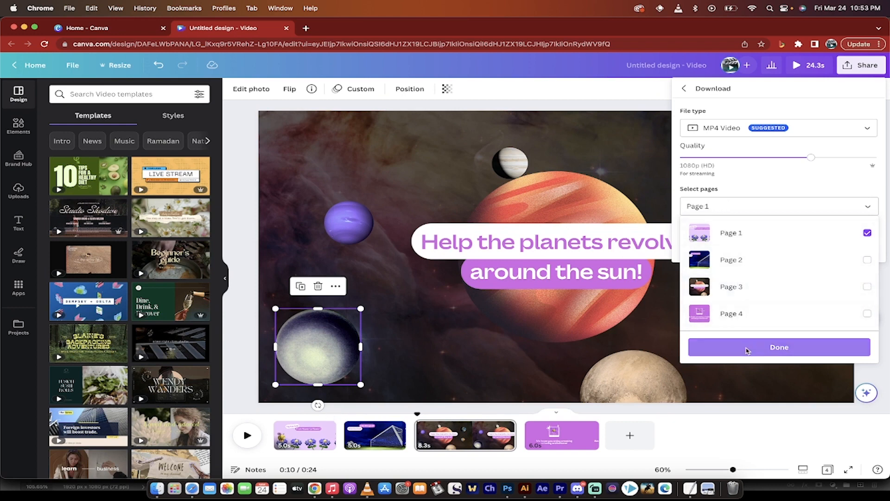
click(765, 353)
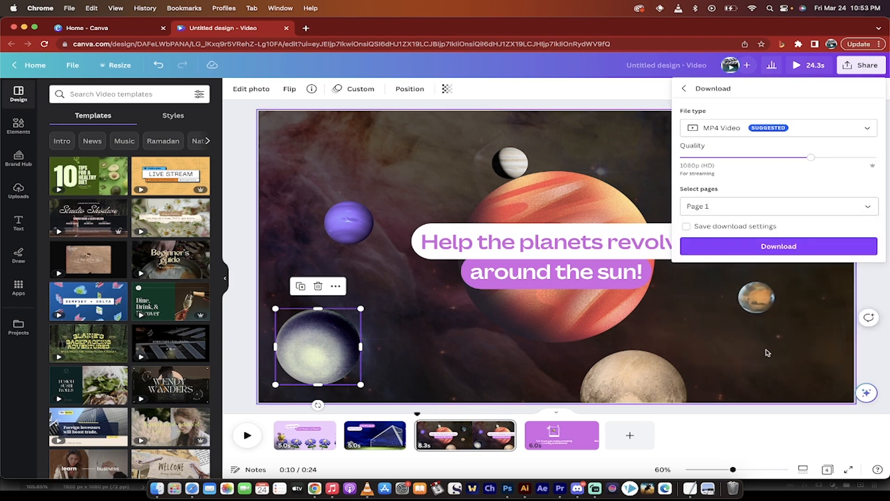